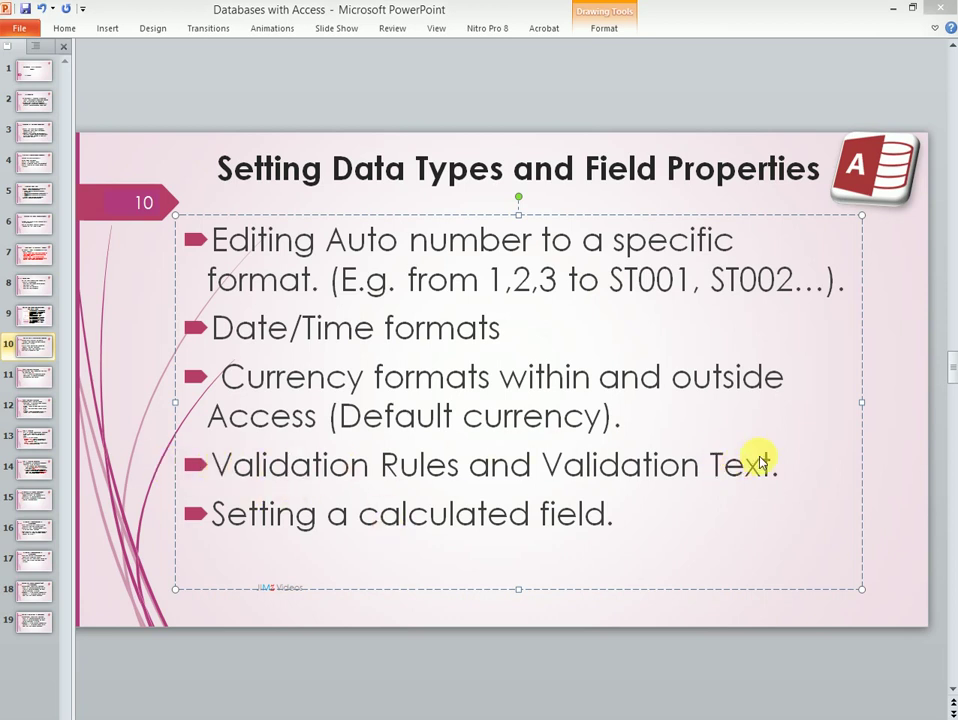
Step: Switch to the Access database, save the First Years table and show it in Datasheet View
{"action": "left_click", "coordinate": [360, 715]}
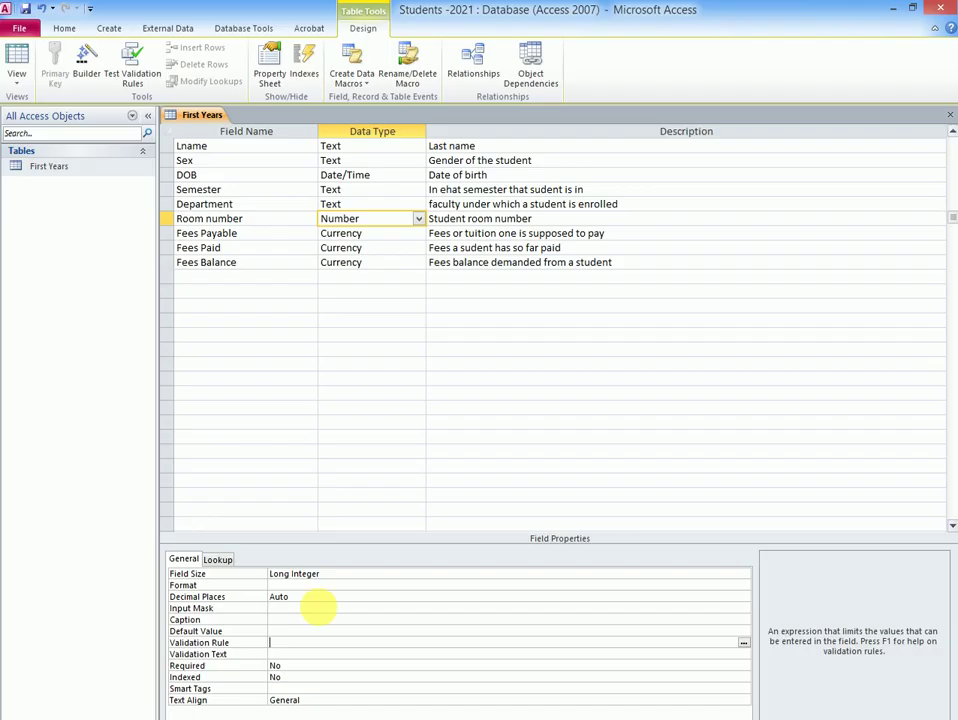
{"action": "left_click", "coordinate": [17, 68]}
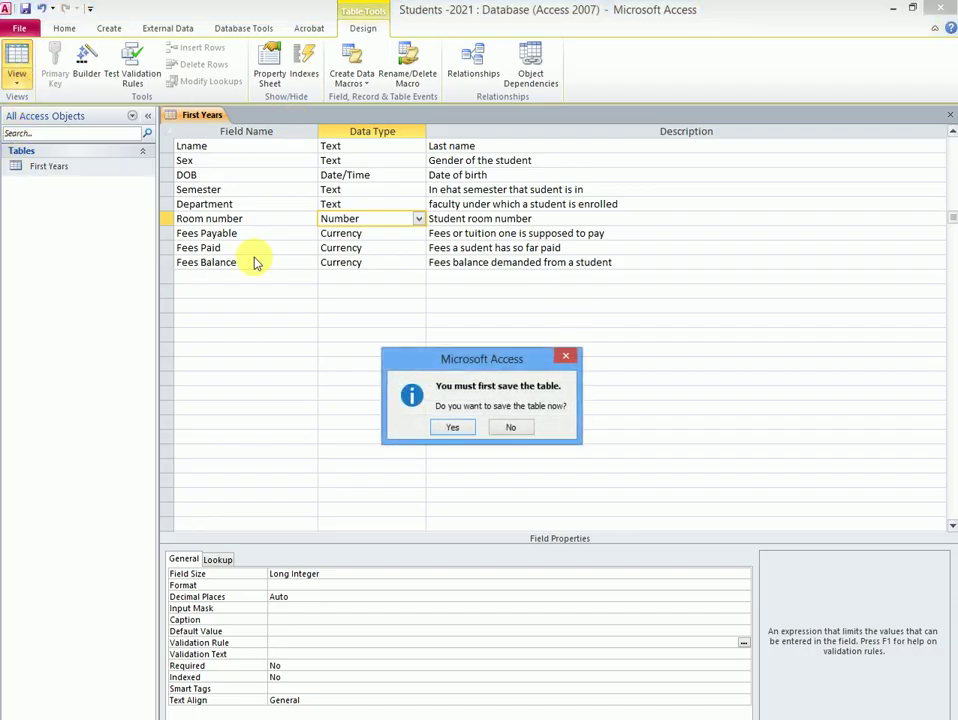
{"action": "left_click", "coordinate": [450, 426]}
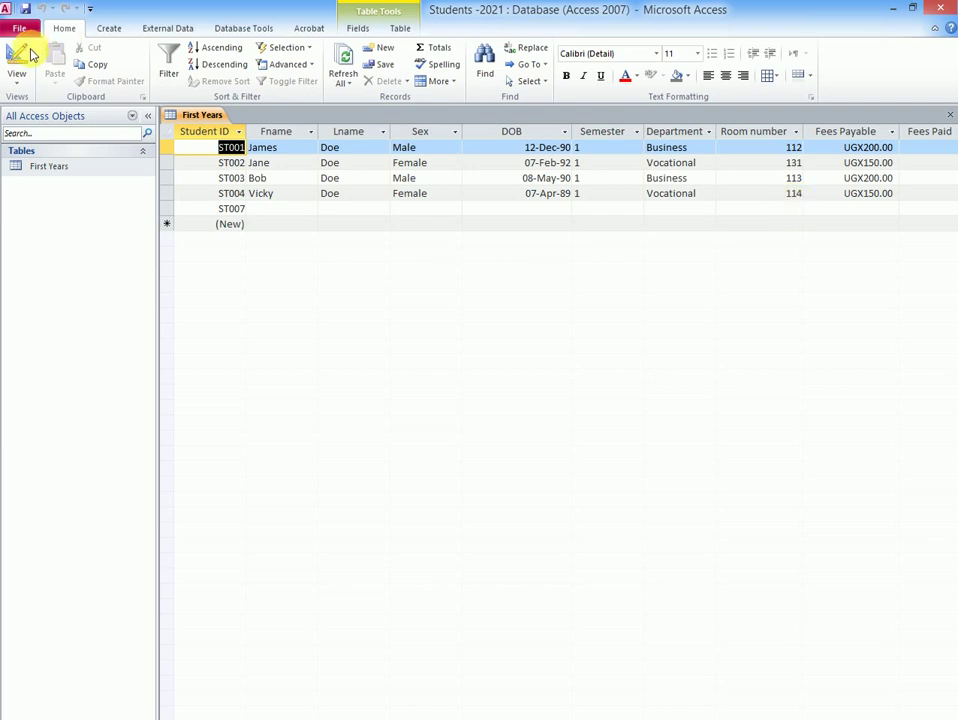
Step: Set the validation rule of the Room number field to >=100 in the First Years table's Design View
{"action": "left_click", "coordinate": [15, 79]}
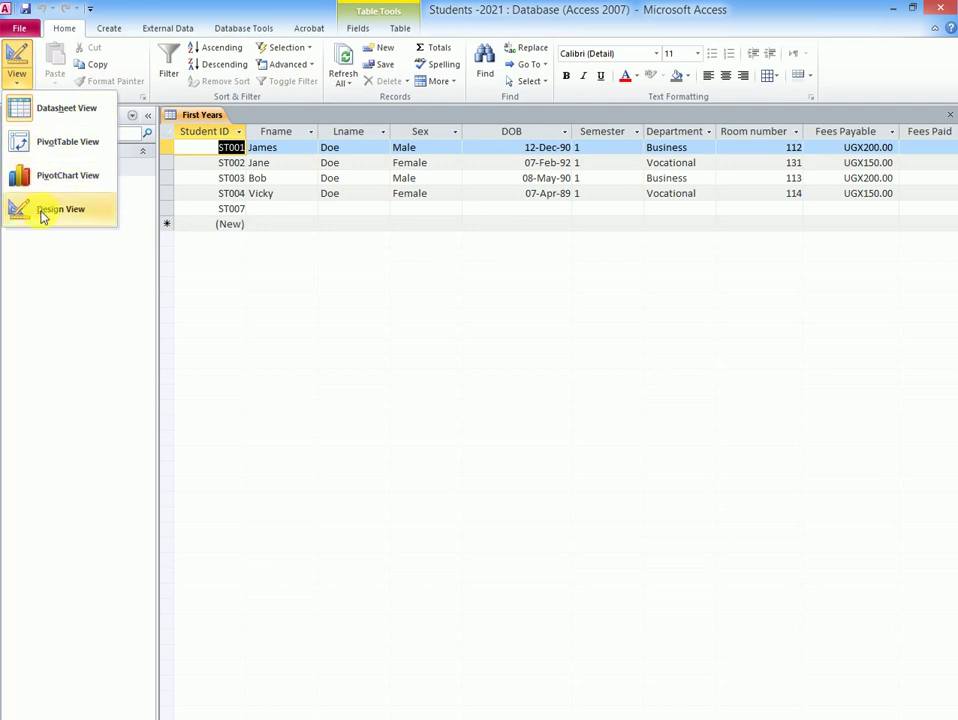
{"action": "left_click", "coordinate": [42, 213]}
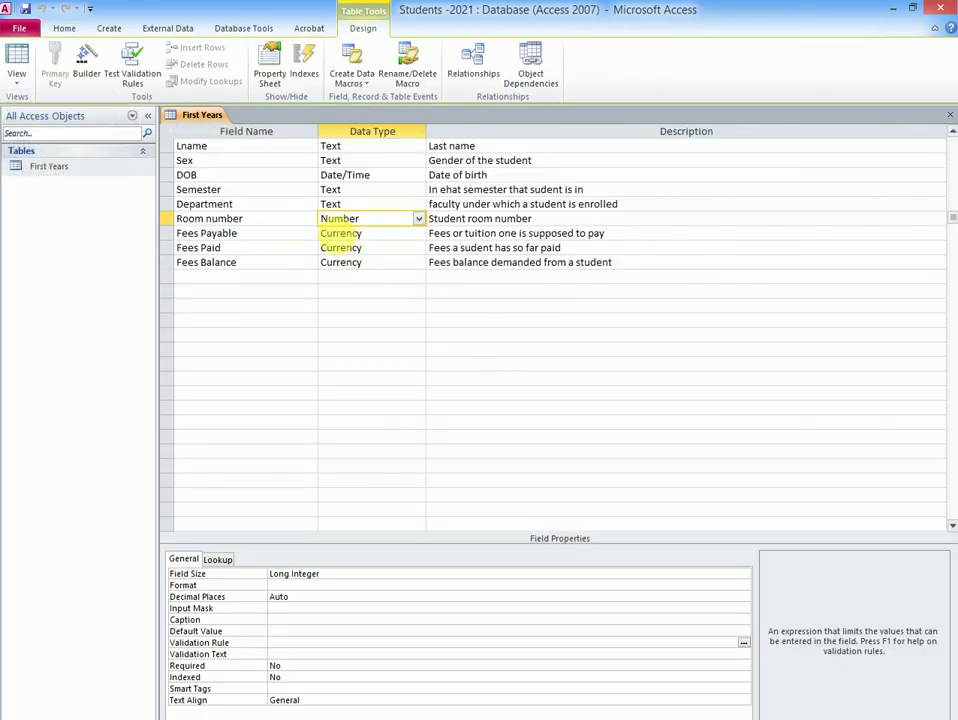
{"action": "left_click", "coordinate": [340, 222]}
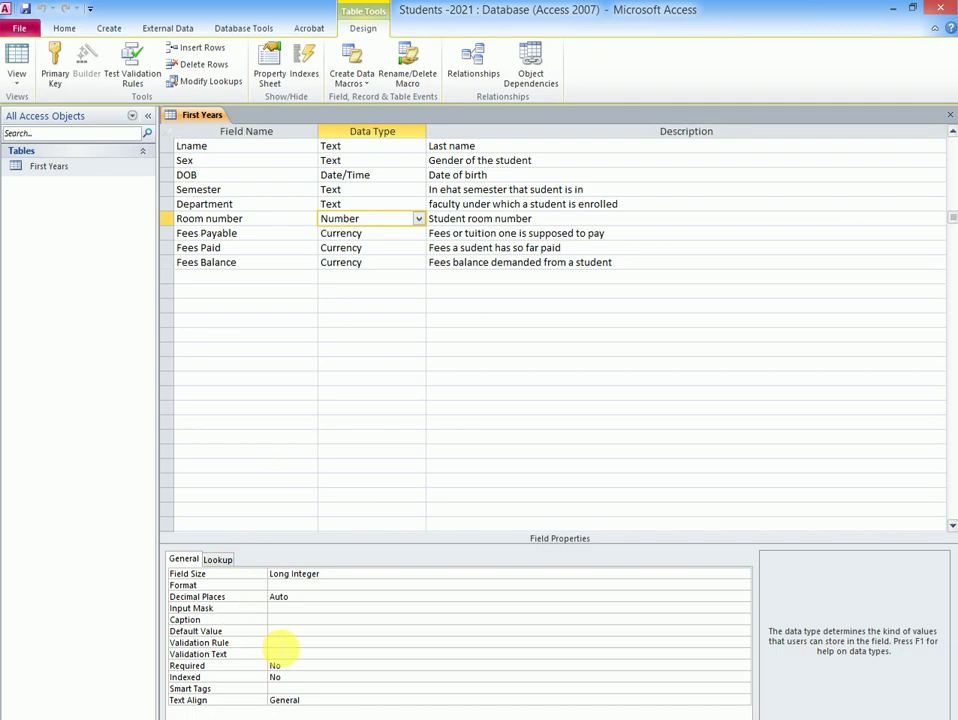
{"action": "left_click", "coordinate": [281, 643]}
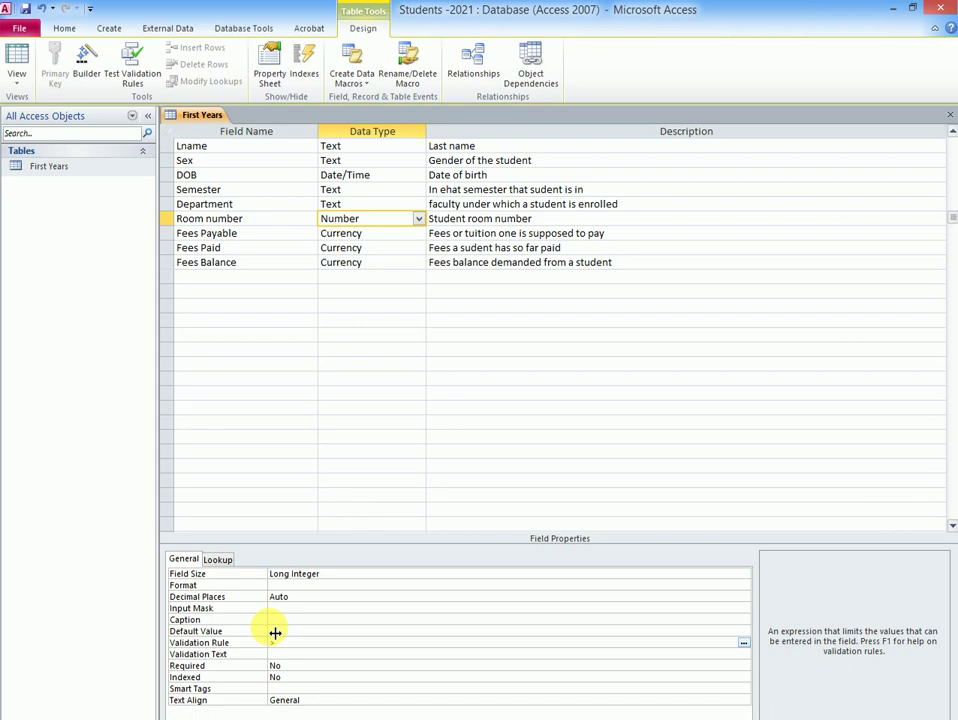
{"action": "type", "text": ">=100"}
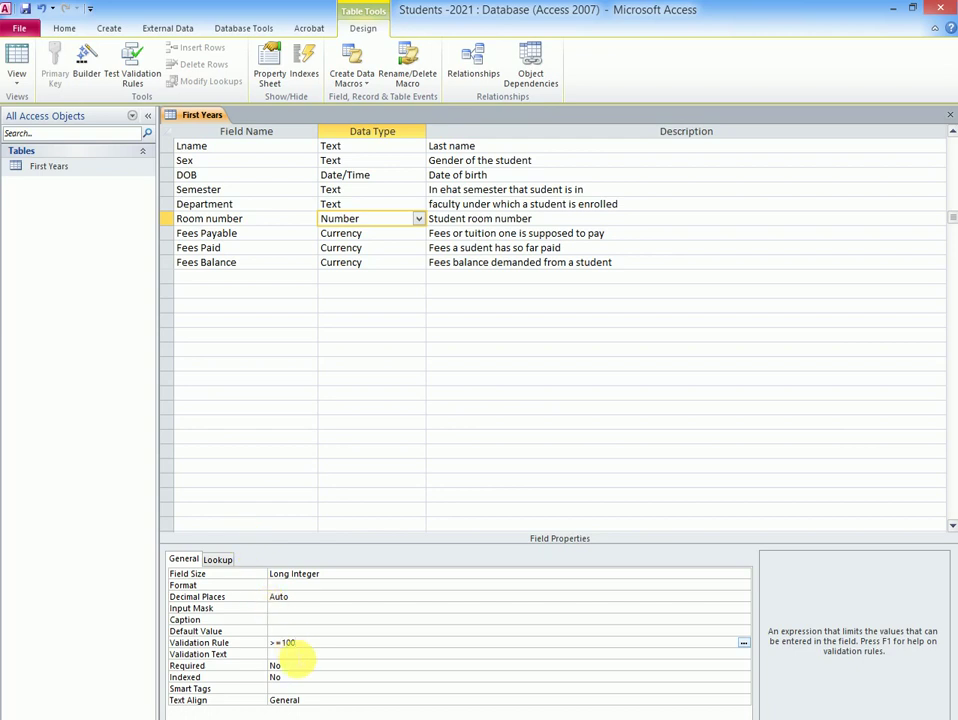
Step: Set the Room number field's validation text to "The Room Number should be greater than or equal to 100"
{"action": "left_click", "coordinate": [289, 655]}
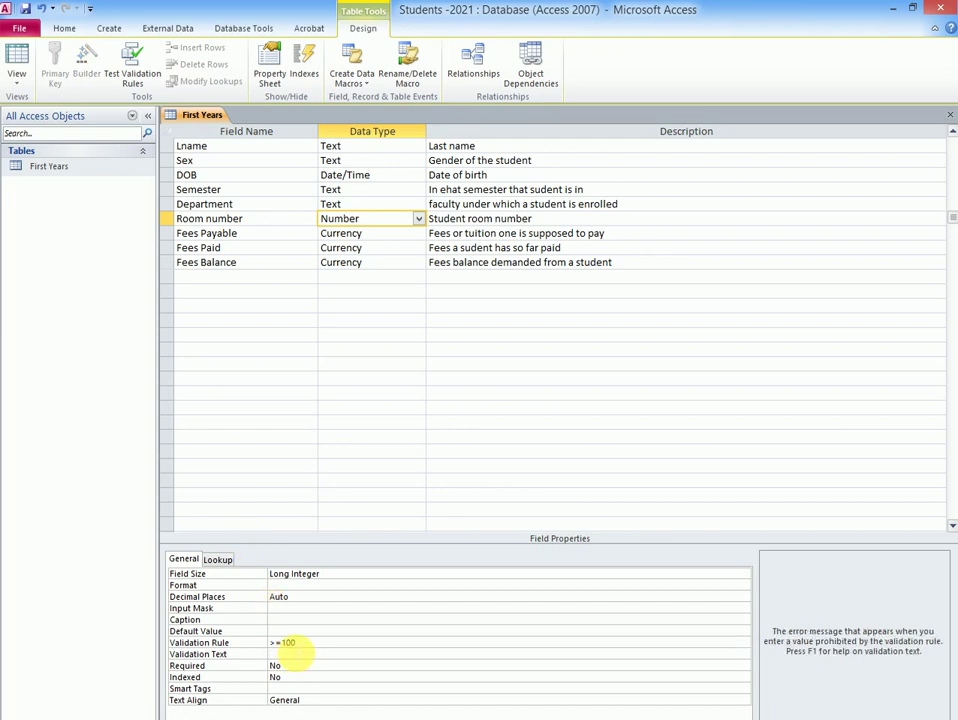
{"action": "type", "text": "Thr"}
{"action": "key", "text": "BackSpace"}
{"action": "type", "text": "e roo"}
{"action": "key", "text": "BackSpace"}
{"action": "key", "text": "BackSpace"}
{"action": "key", "text": "BackSpace"}
{"action": "key", "text": "BackSpace"}
{"action": "type", "text": "Room Number shoulb"}
{"action": "key", "text": "BackSpace"}
{"action": "type", "text": "d be gretaer o"}
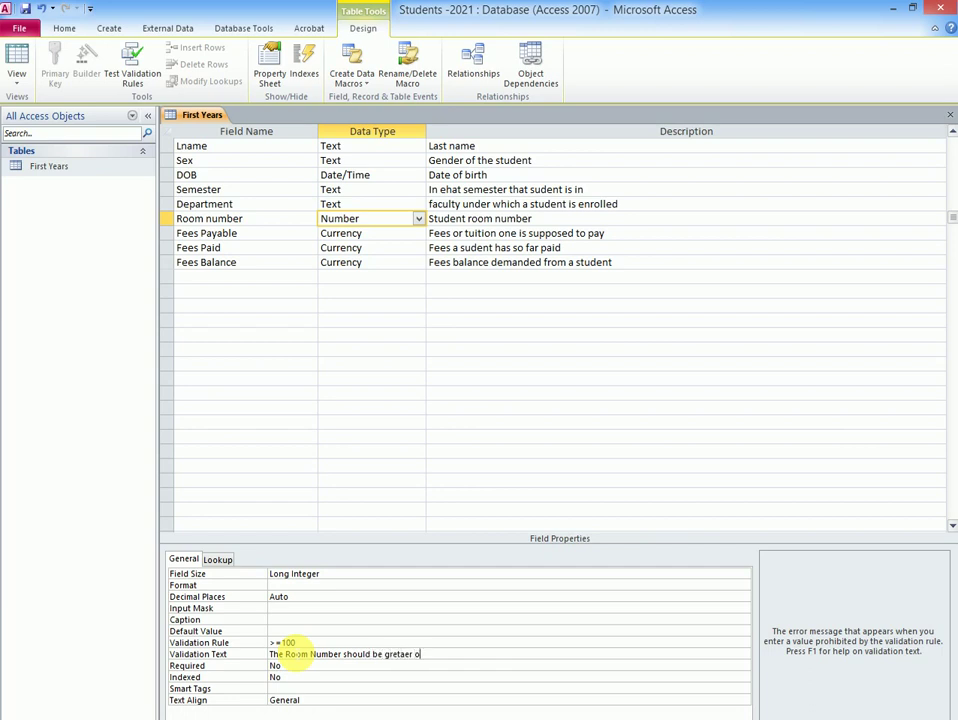
{"action": "key", "text": "BackSpace"}
{"action": "key", "text": "BackSpace"}
{"action": "key", "text": "BackSpace"}
{"action": "key", "text": "BackSpace"}
{"action": "key", "text": "BackSpace"}
{"action": "type", "text": "er"}
{"action": "key", "text": "BackSpace"}
{"action": "key", "text": "BackSpace"}
{"action": "key", "text": "BackSpace"}
{"action": "type", "text": "ater than or equal to 100"}
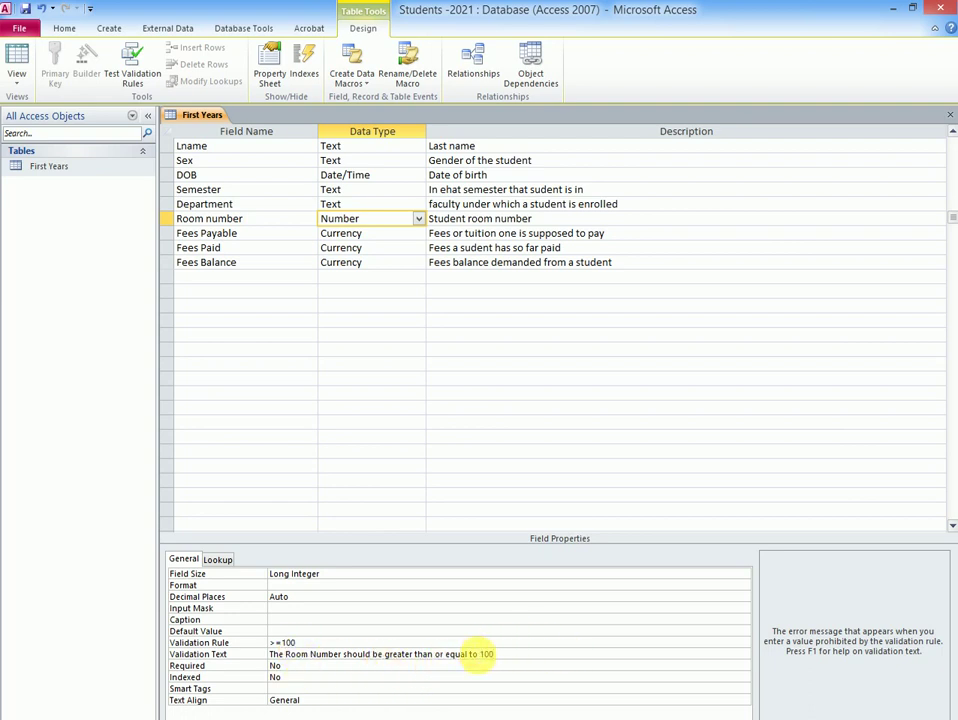
Step: Save the table, testing the existing data against the changed rules and keeping the new validation setting
{"action": "left_click", "coordinate": [26, 8]}
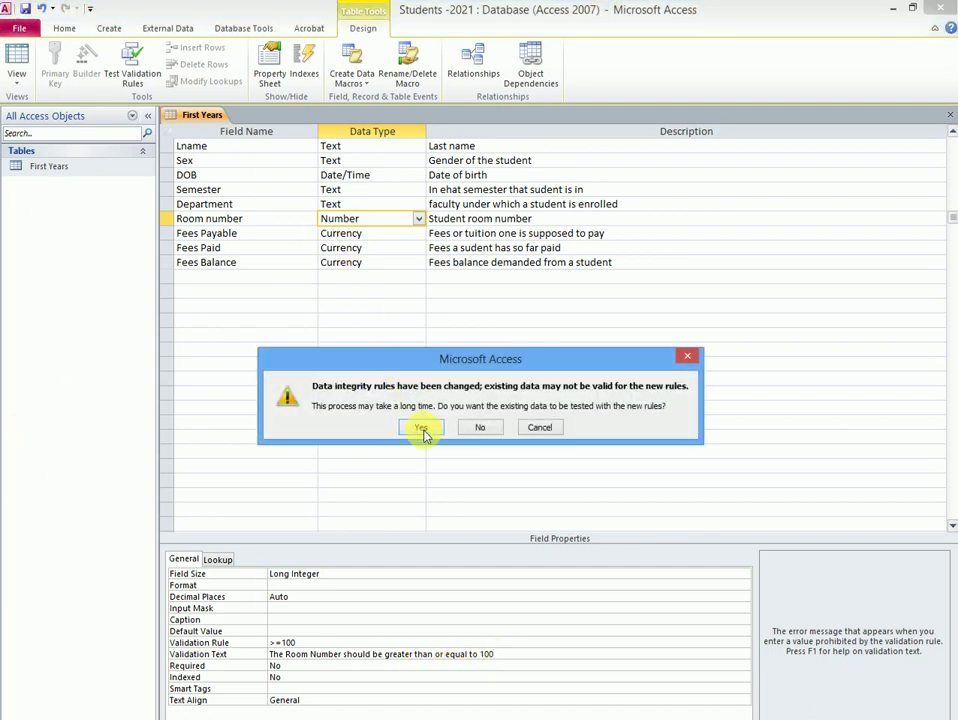
{"action": "left_click", "coordinate": [422, 428]}
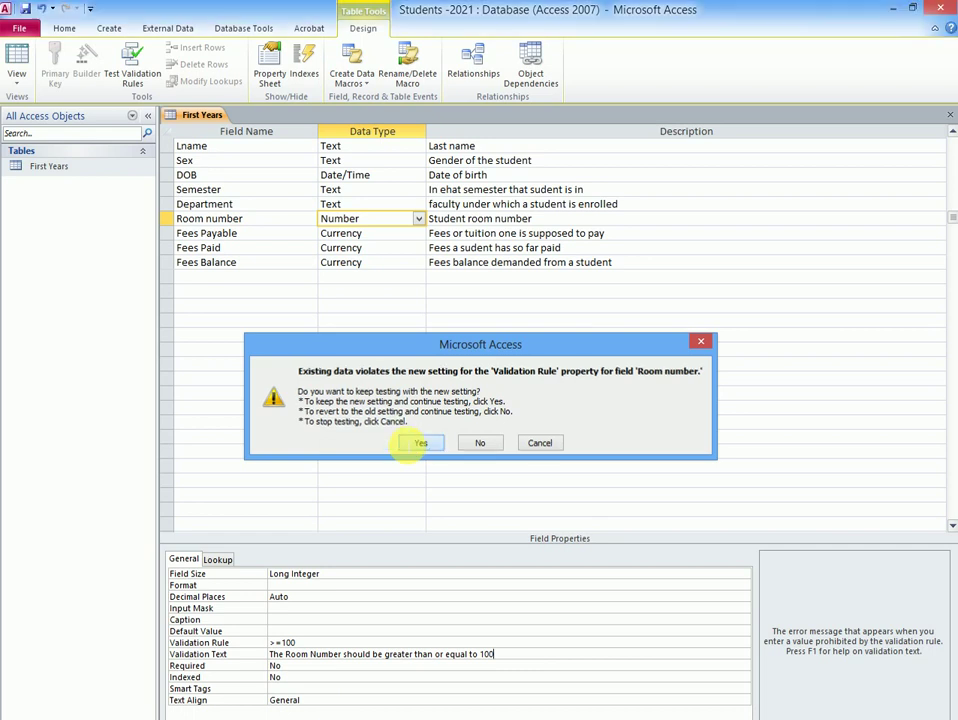
{"action": "left_click", "coordinate": [420, 442]}
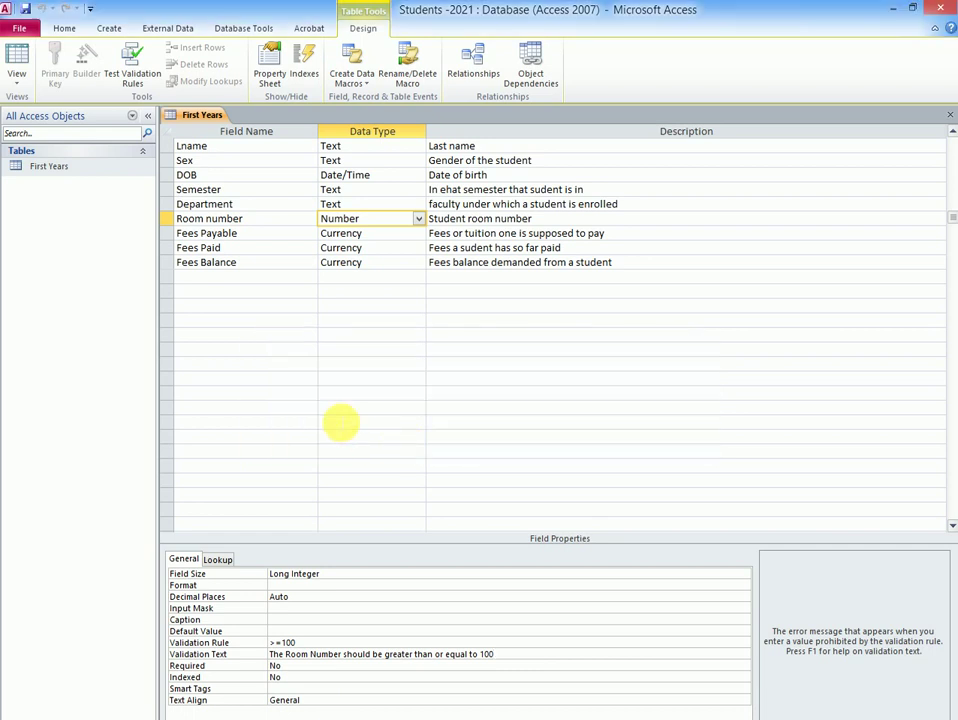
Step: In Datasheet View, fill in the student's first name, last name and sex Male in the last, mostly empty record
{"action": "left_click", "coordinate": [14, 87]}
{"action": "left_click", "coordinate": [40, 106]}
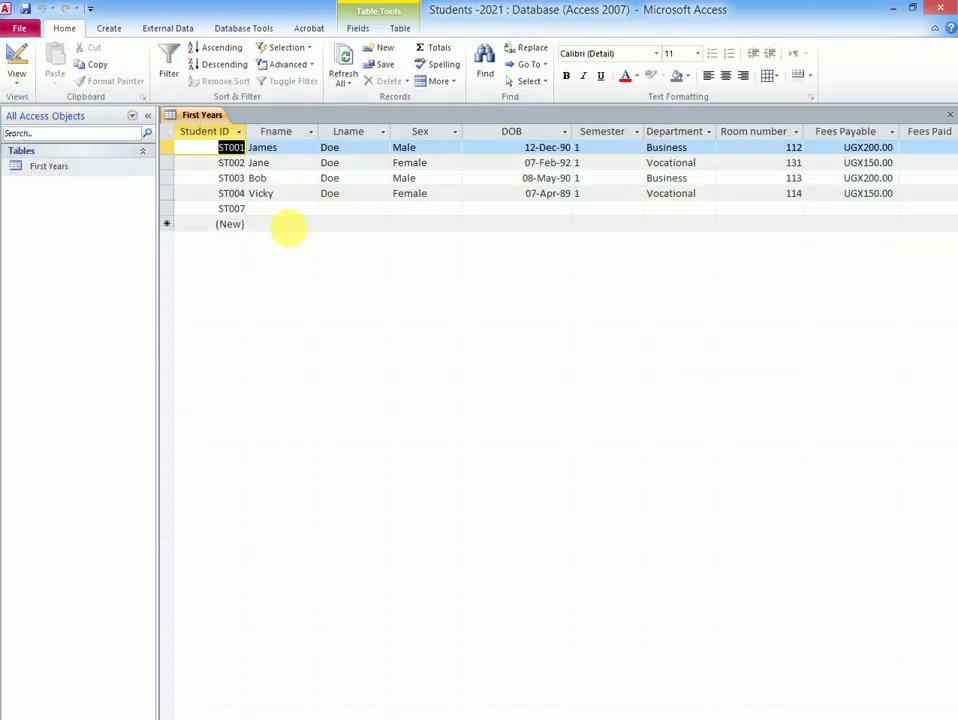
{"action": "left_click", "coordinate": [282, 209]}
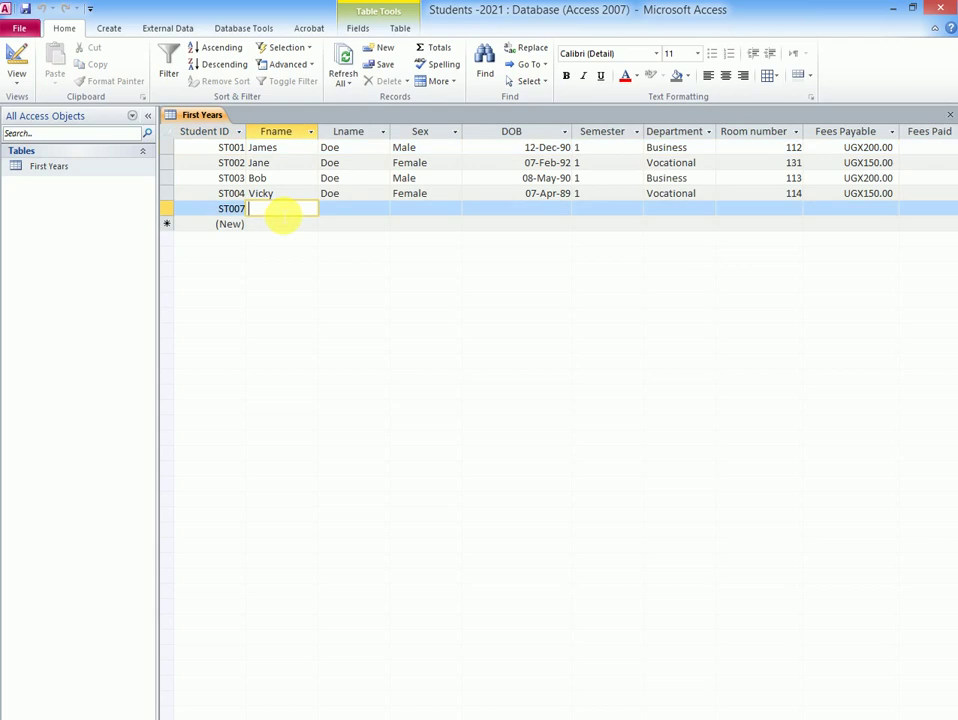
{"action": "type", "text": "Mike"}
{"action": "left_click", "coordinate": [338, 207]}
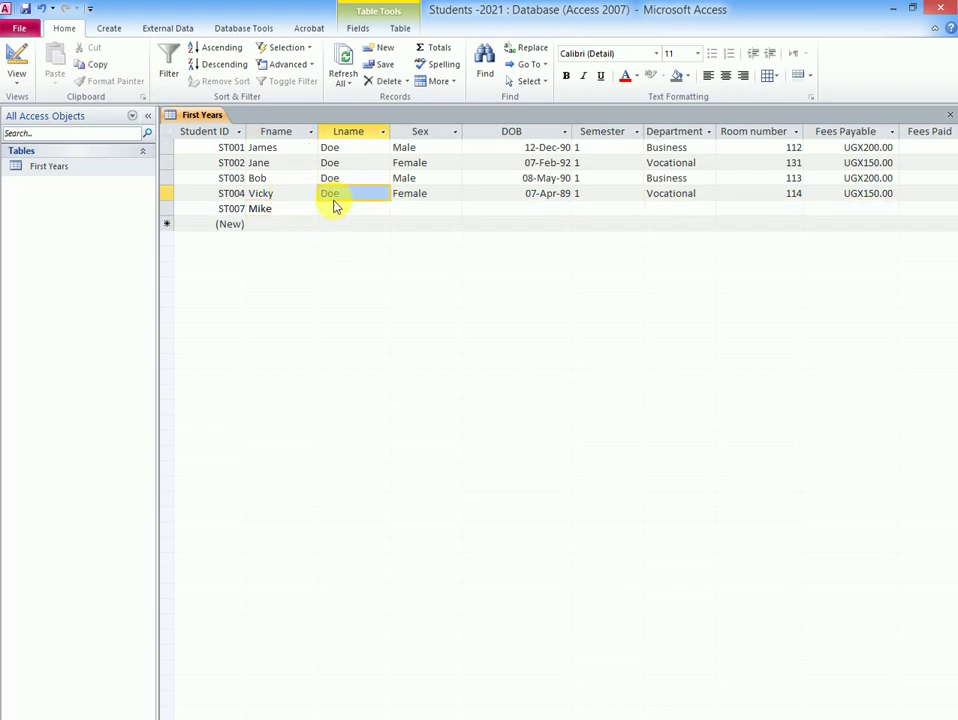
{"action": "type", "text": "Doe"}
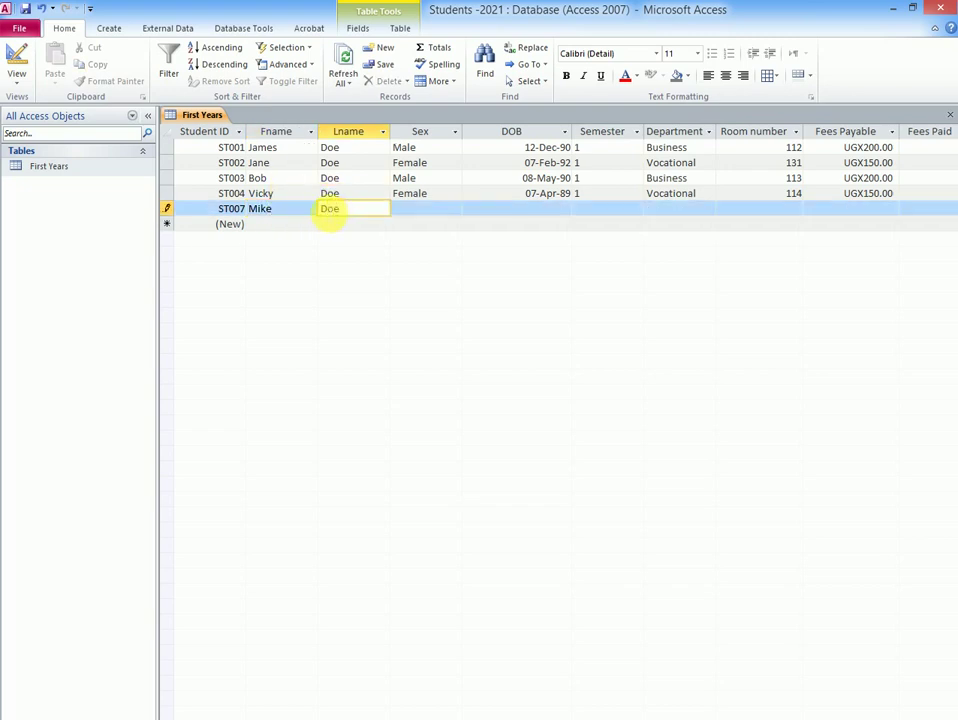
{"action": "left_click", "coordinate": [424, 212]}
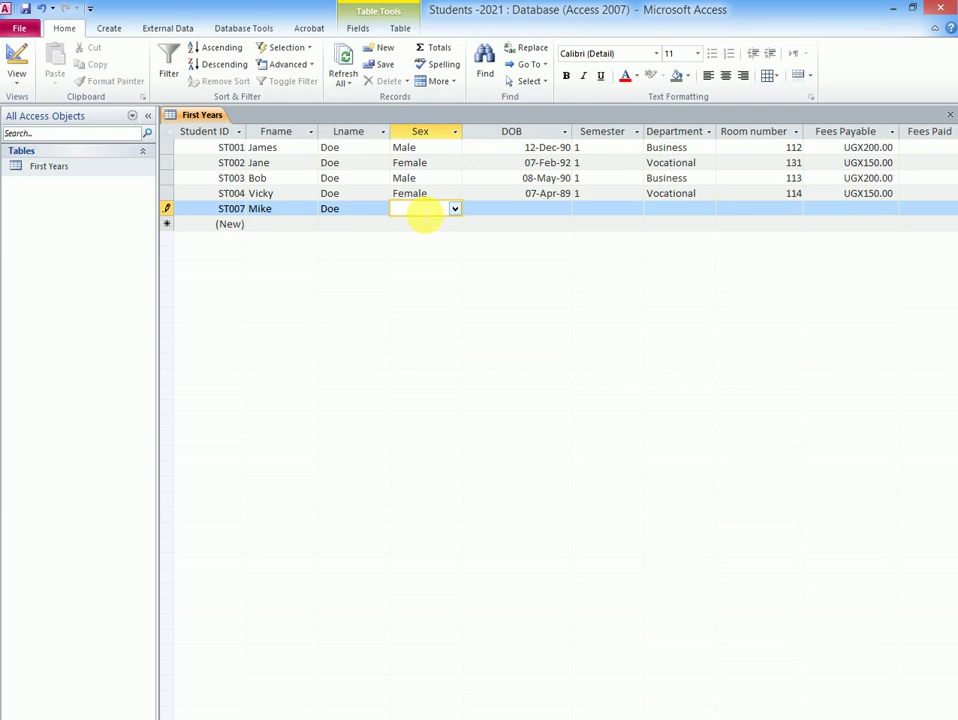
{"action": "type", "text": "M"}
Step: Enter the date of birth, semester 1 and department Business for the same student record
{"action": "left_click", "coordinate": [529, 213]}
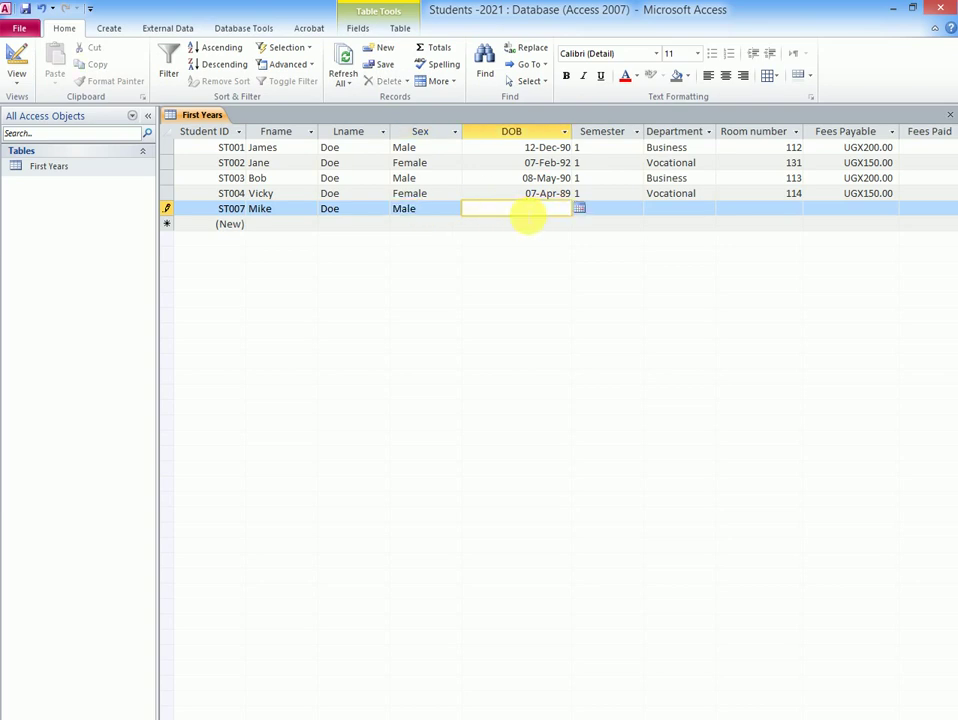
{"action": "type", "text": "4/8/1990"}
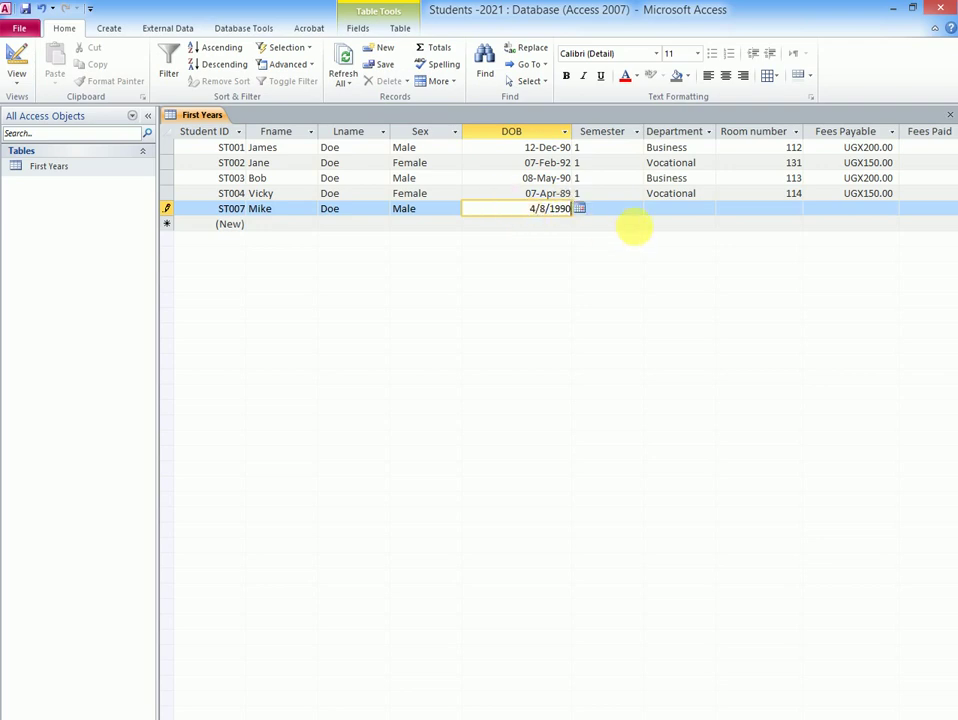
{"action": "key", "text": "Tab"}
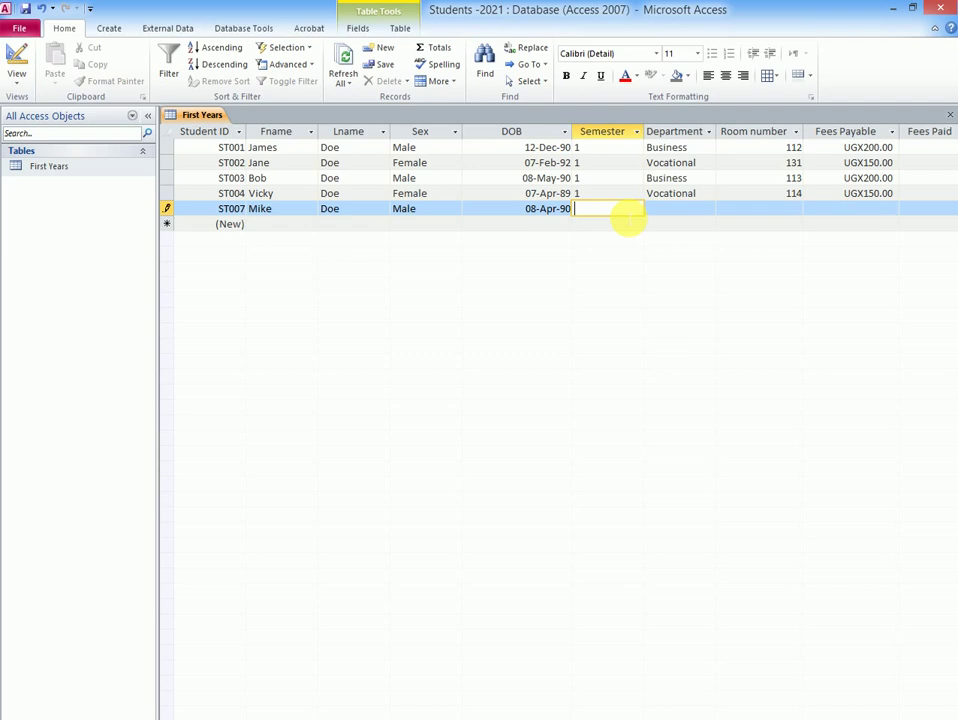
{"action": "type", "text": "1"}
{"action": "key", "text": "Tab"}
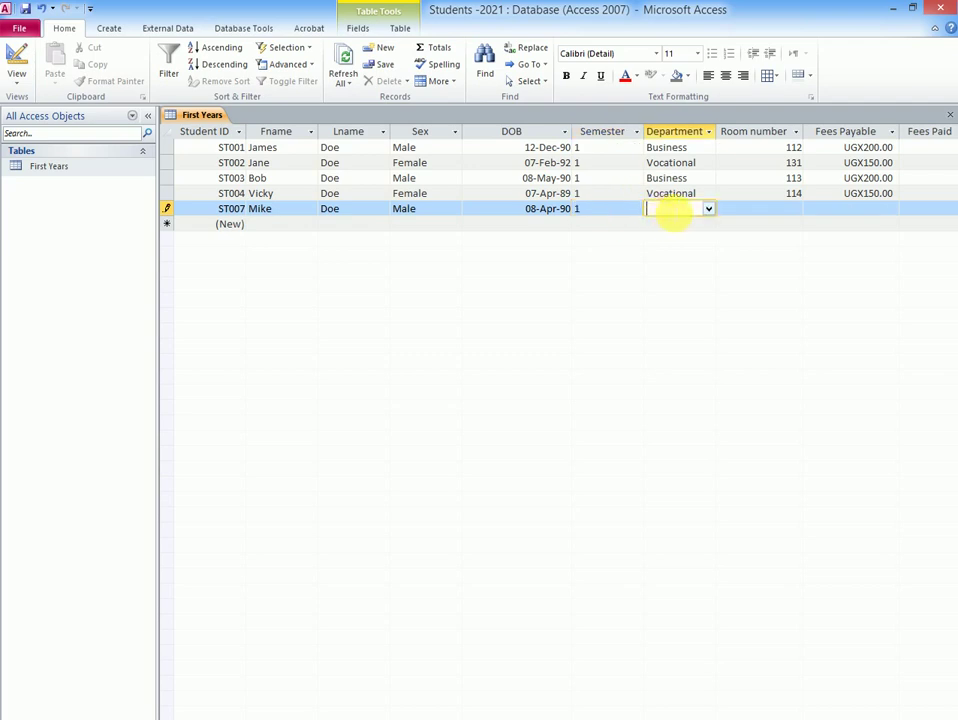
{"action": "left_click", "coordinate": [708, 208]}
{"action": "left_click", "coordinate": [686, 223]}
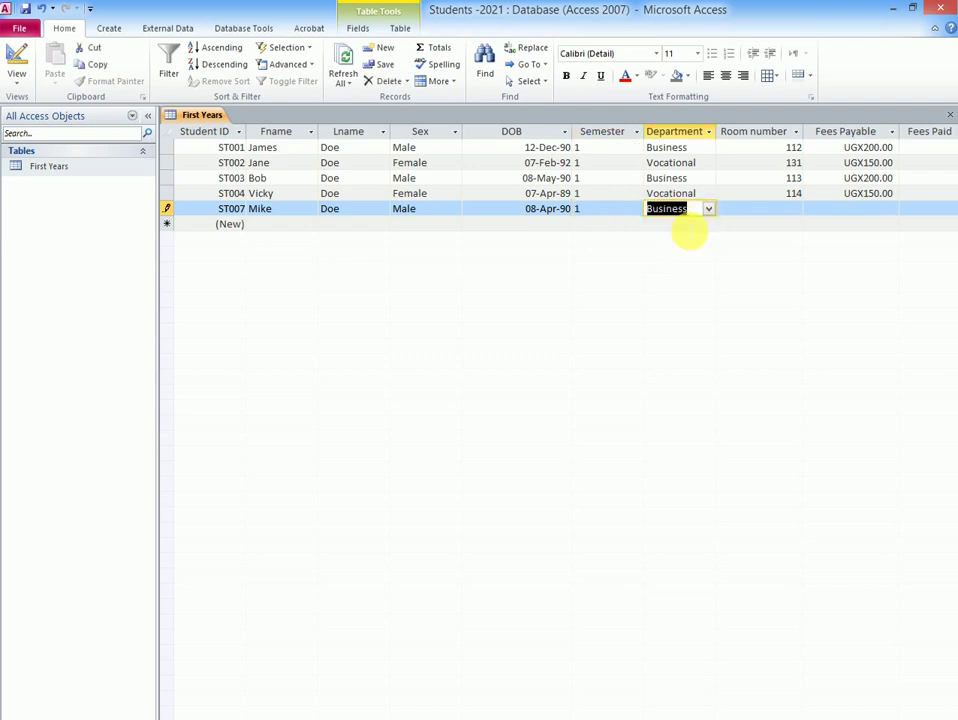
Step: Try to enter room number 80 for the new student to test the validation rule
{"action": "left_click", "coordinate": [757, 208]}
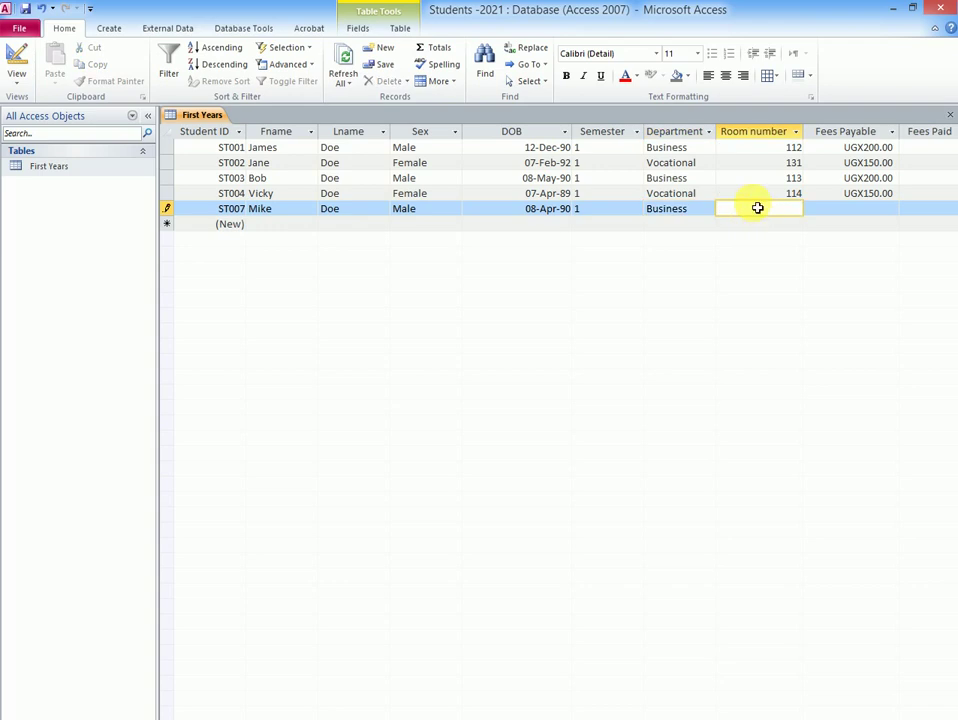
{"action": "type", "text": "80"}
{"action": "left_click", "coordinate": [819, 216]}
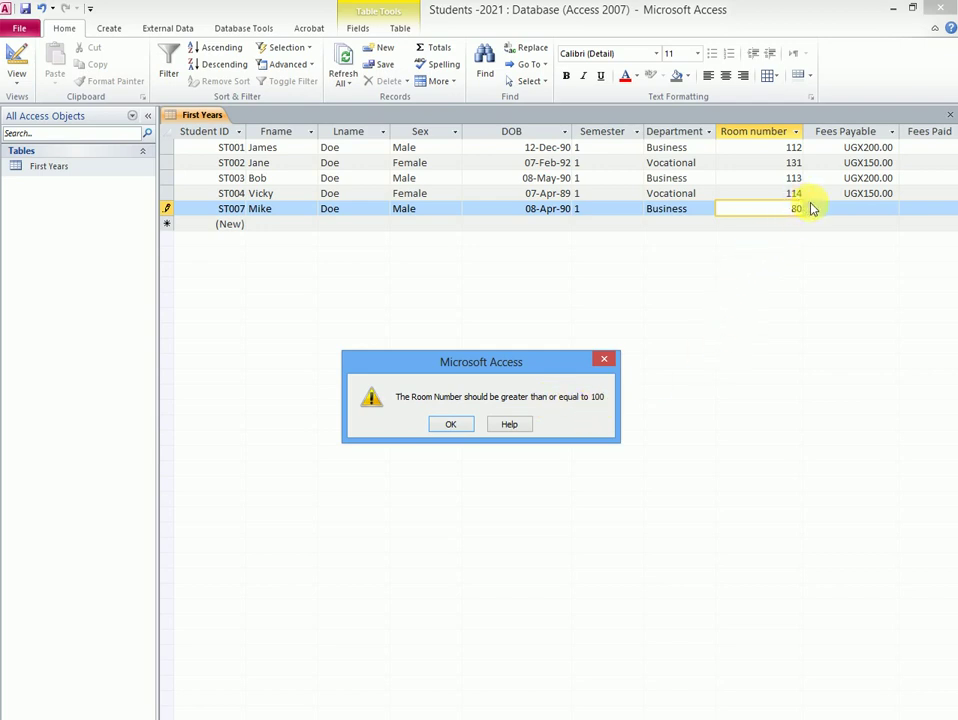
{"action": "left_click", "coordinate": [447, 423]}
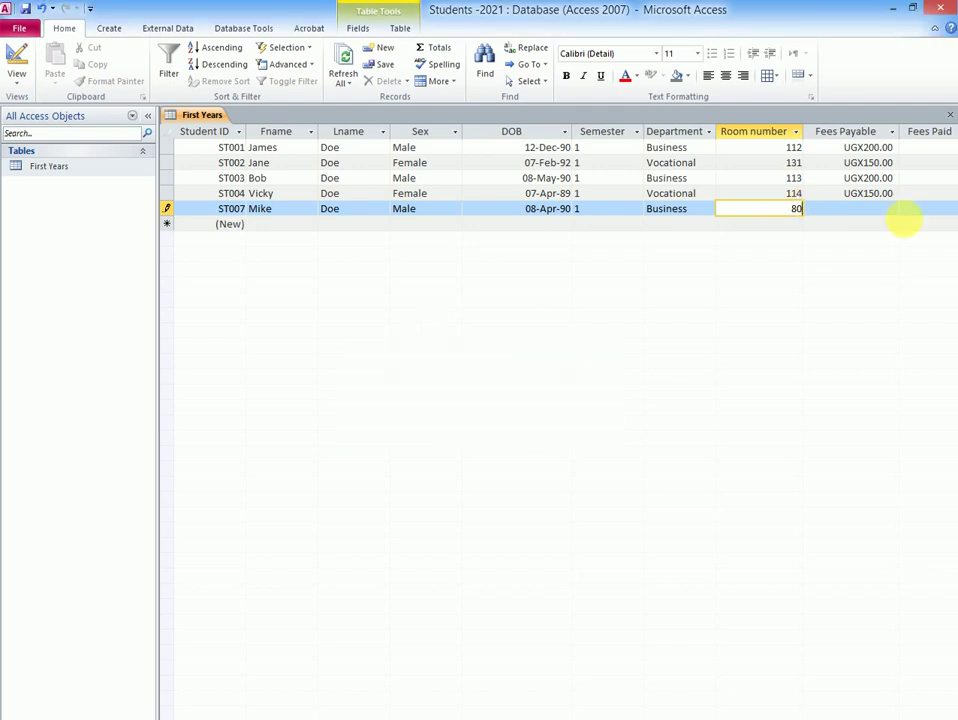
Step: Test the validation rule again by trying room number 50 for the same student
{"action": "key", "text": "BackSpace"}
{"action": "key", "text": "BackSpace"}
{"action": "type", "text": "50"}
{"action": "left_click", "coordinate": [842, 213]}
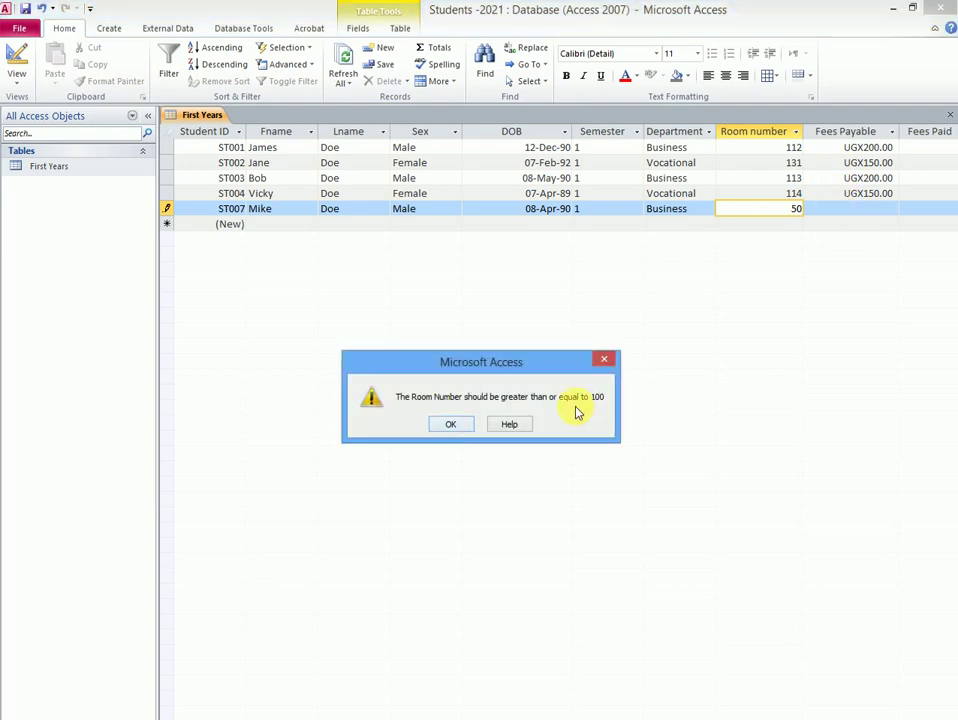
{"action": "left_click", "coordinate": [451, 425]}
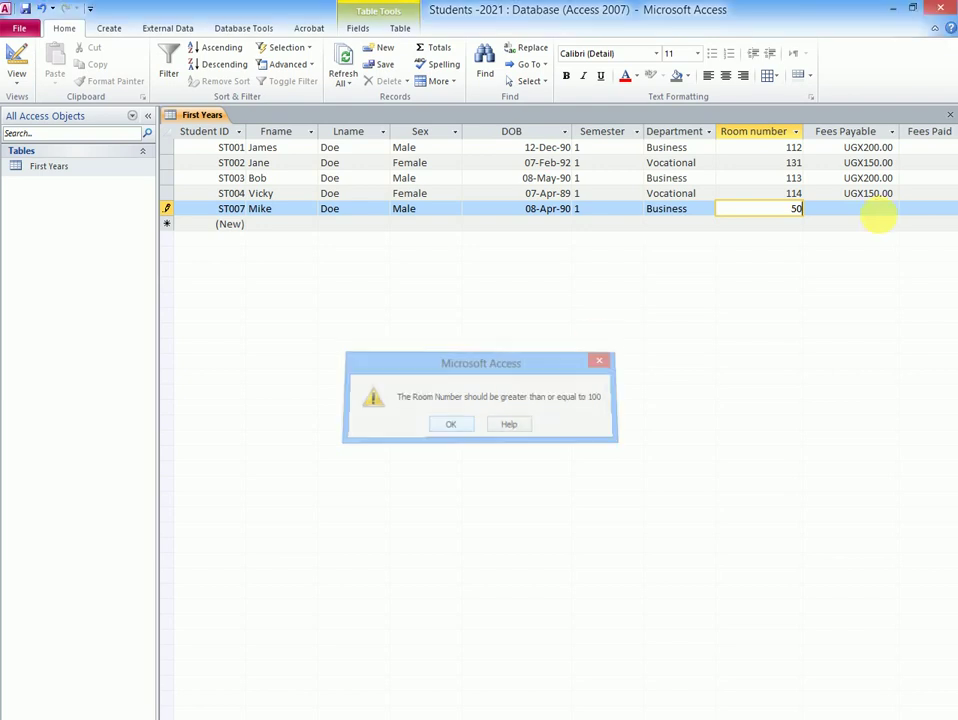
Step: Set the student's room number to 150 and the fees payable to 200
{"action": "key", "text": "BackSpace"}
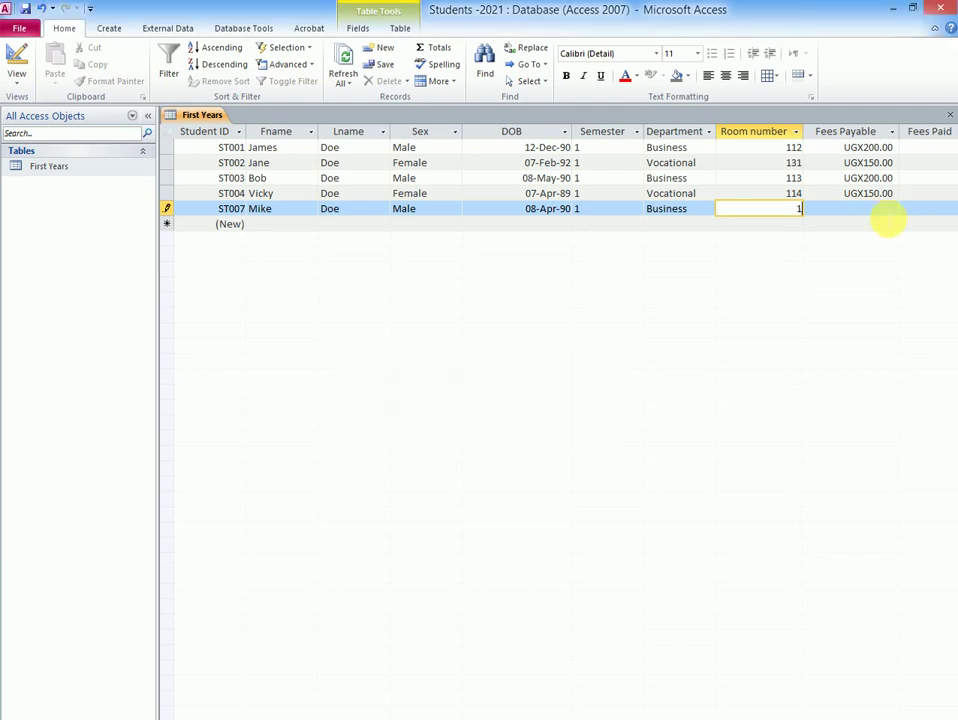
{"action": "type", "text": "150"}
{"action": "left_click", "coordinate": [847, 210]}
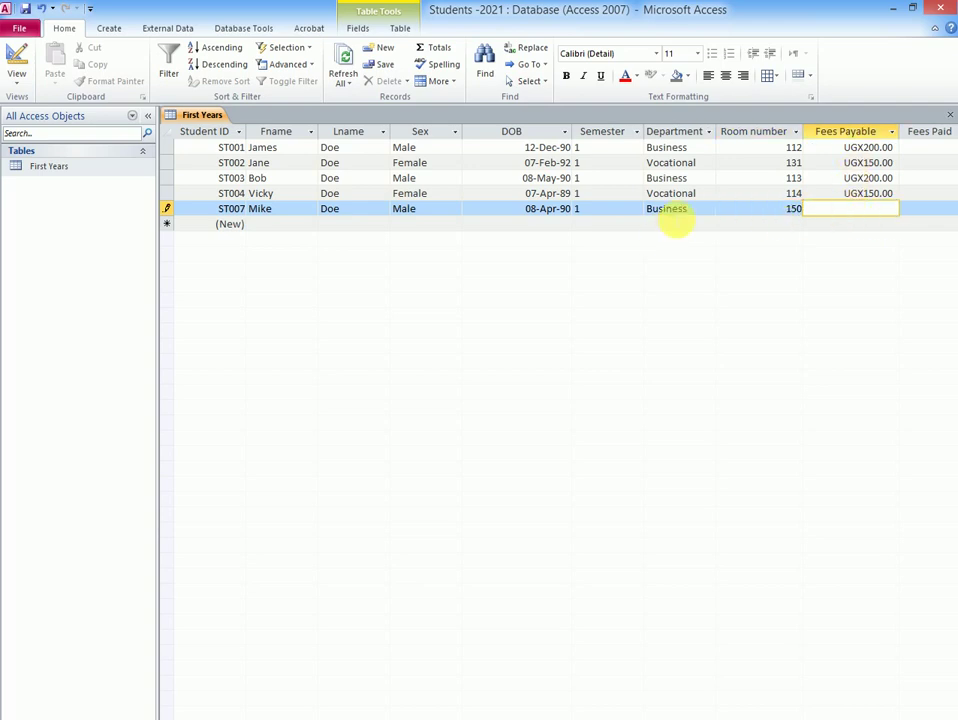
{"action": "type", "text": "200"}
{"action": "left_click", "coordinate": [925, 210]}
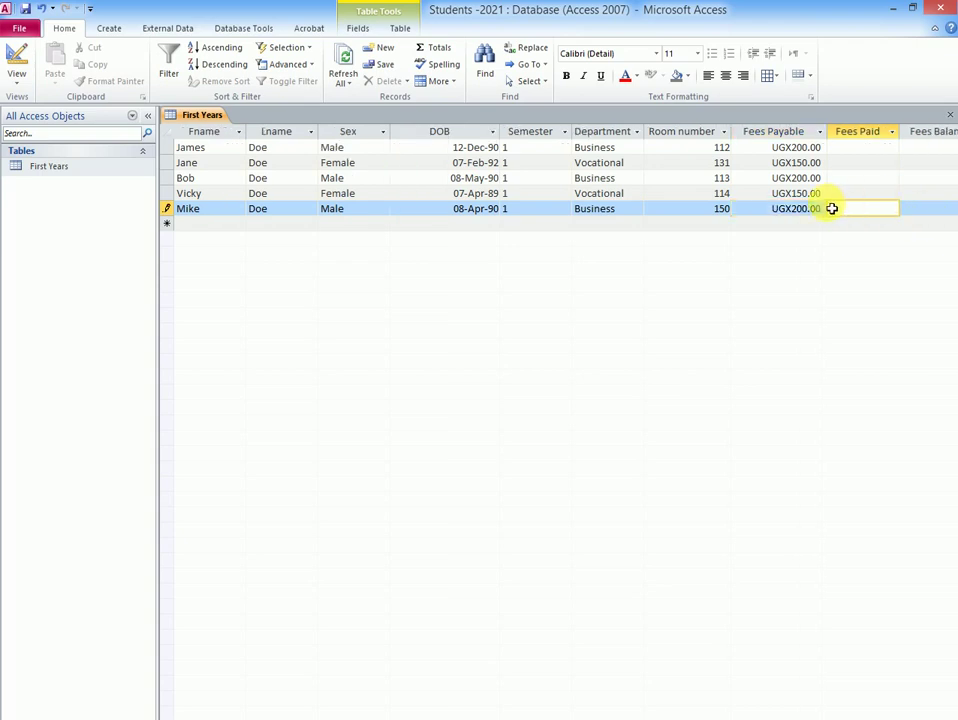